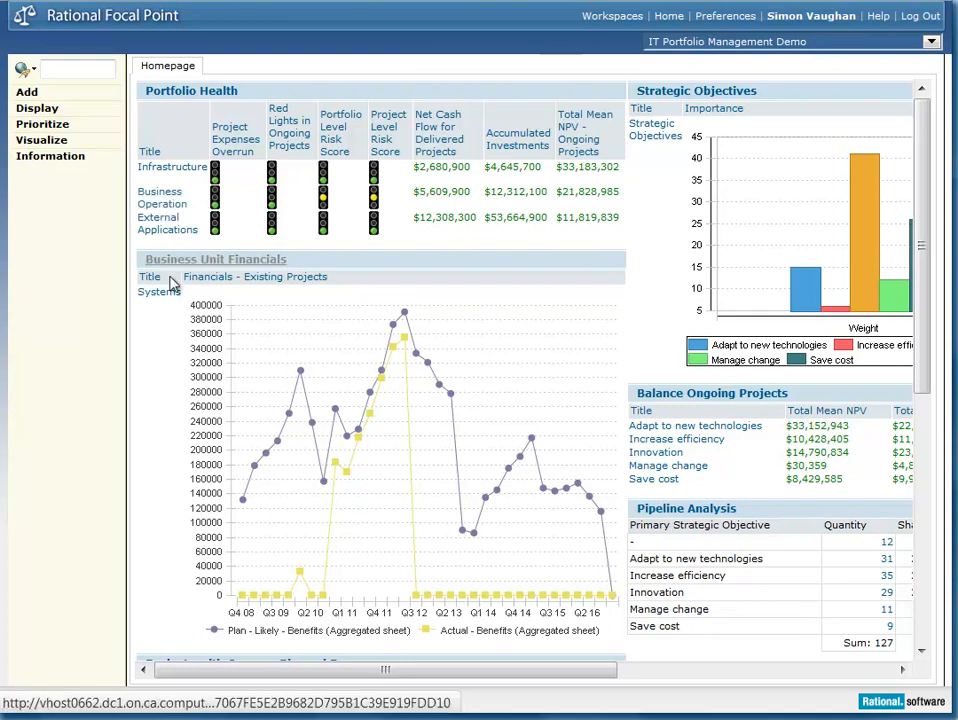
Step: Examine the homepage's portfolio health, business unit financials, project risks, strategic objectives, pipeline analysis and project state distribution
scroll(157, 338, down, 2)
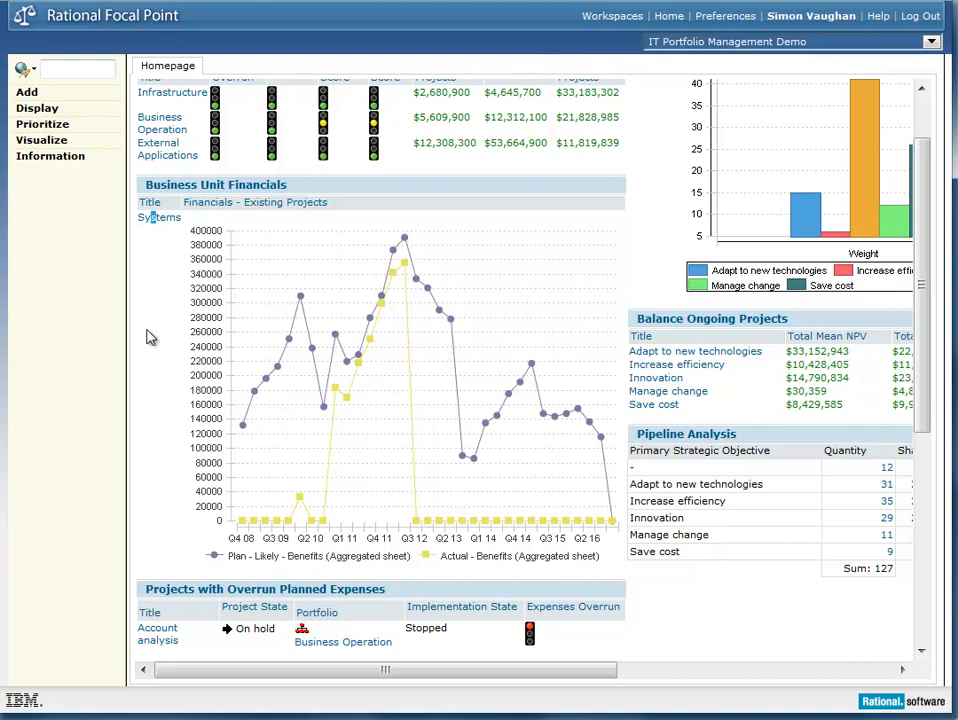
scroll(150, 343, down, 2)
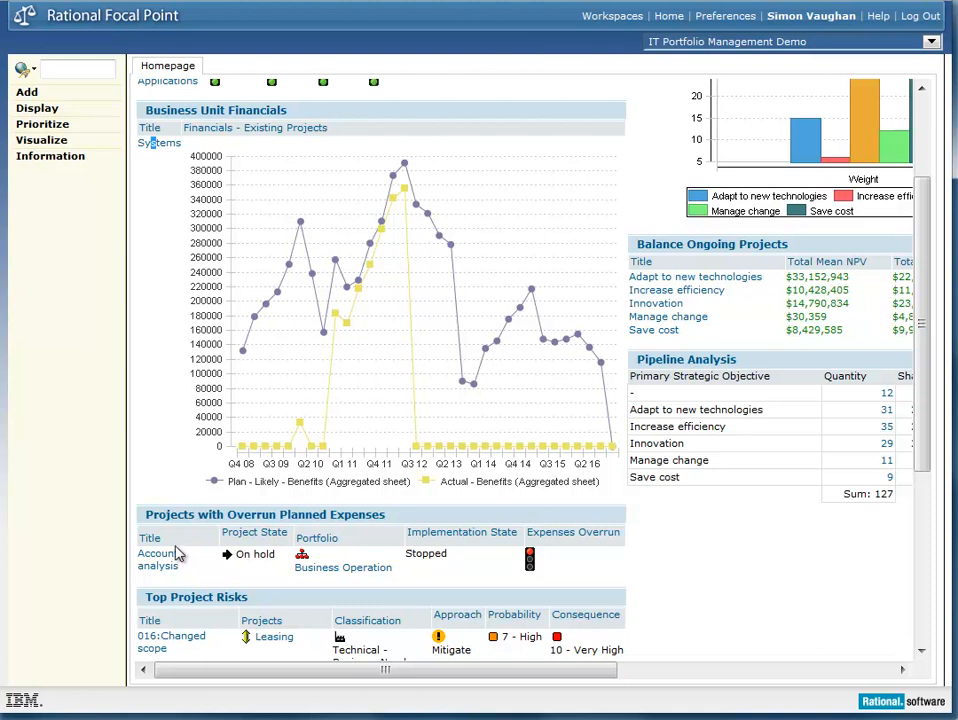
click(175, 555)
scroll(210, 565, down, 3)
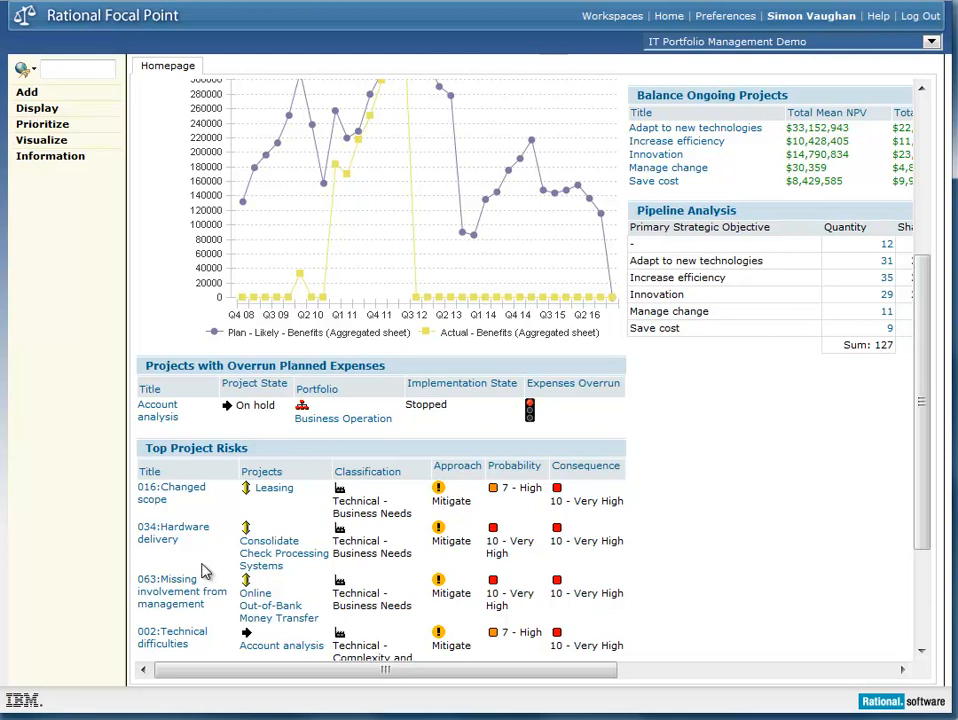
drag(926, 400, 915, 240)
drag(597, 674, 831, 681)
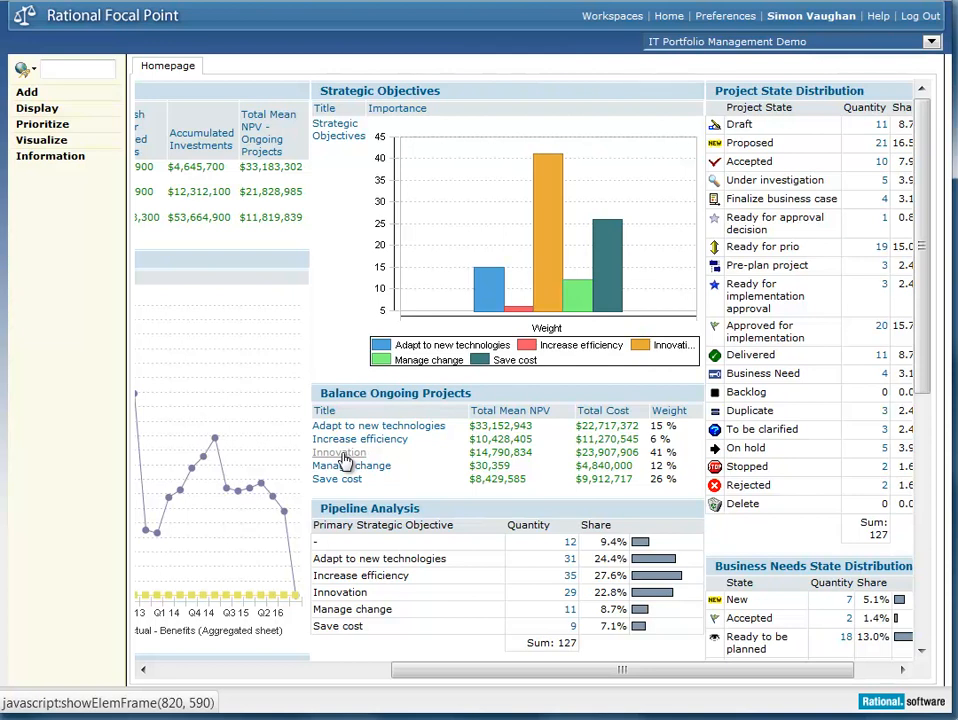
scroll(400, 500, down, 1)
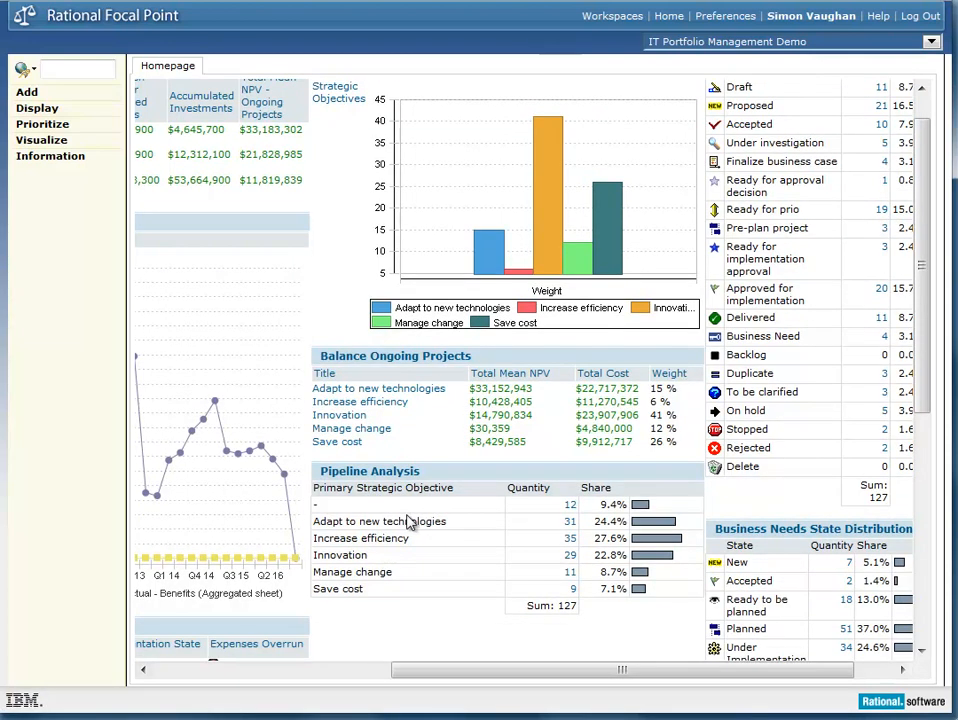
drag(663, 682, 809, 680)
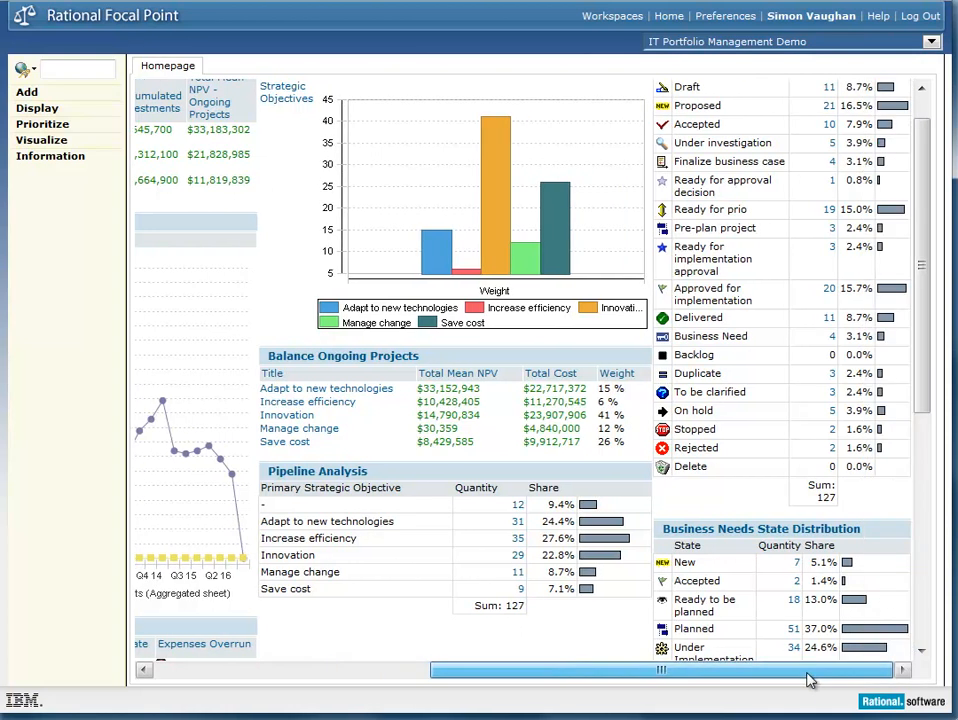
drag(925, 362, 926, 299)
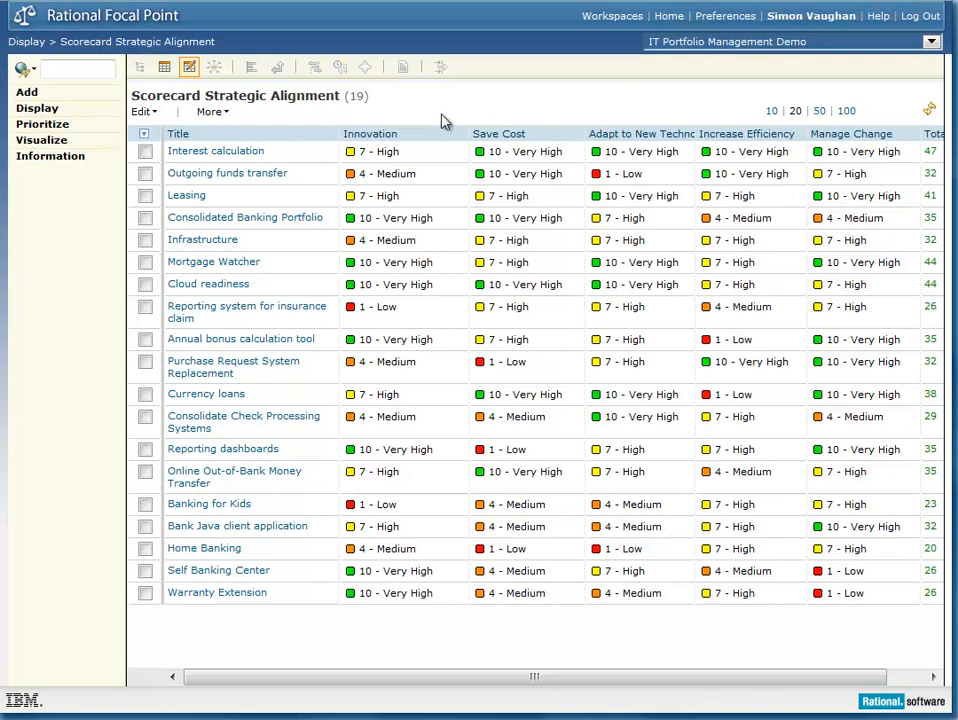
Step: Open the Innovation rating of Outgoing funds transfer for editing in the strategic alignment scorecard
click(413, 174)
click(417, 176)
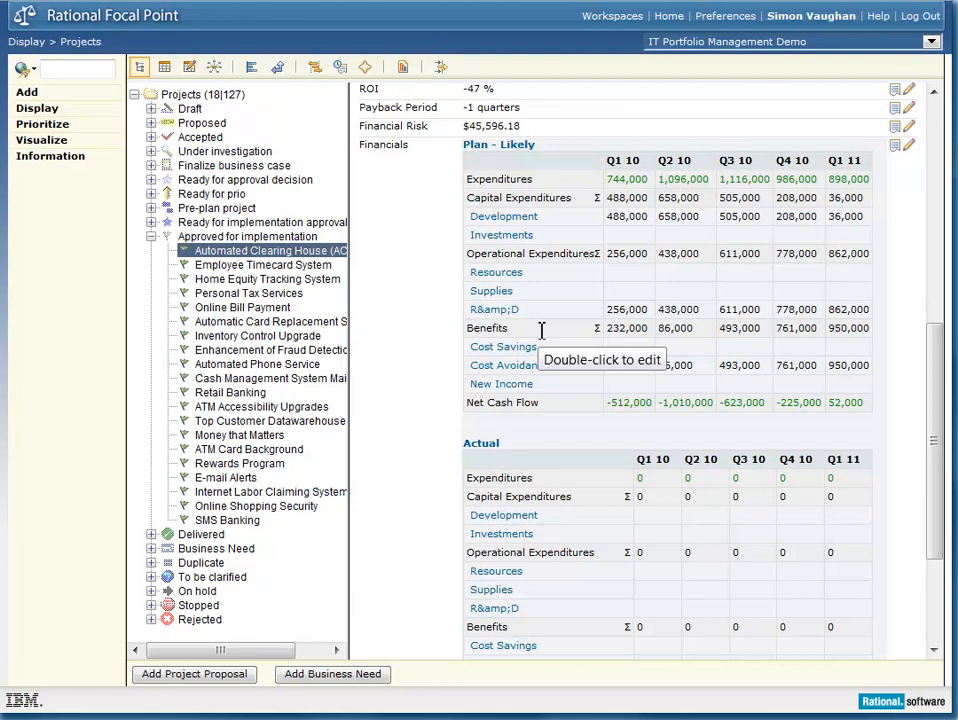
Step: Open the project's Plan - Likely financials with NPV probability and raise the upper Development curve at Q3 2010, Q4 2010 and Q1 2011
click(516, 153)
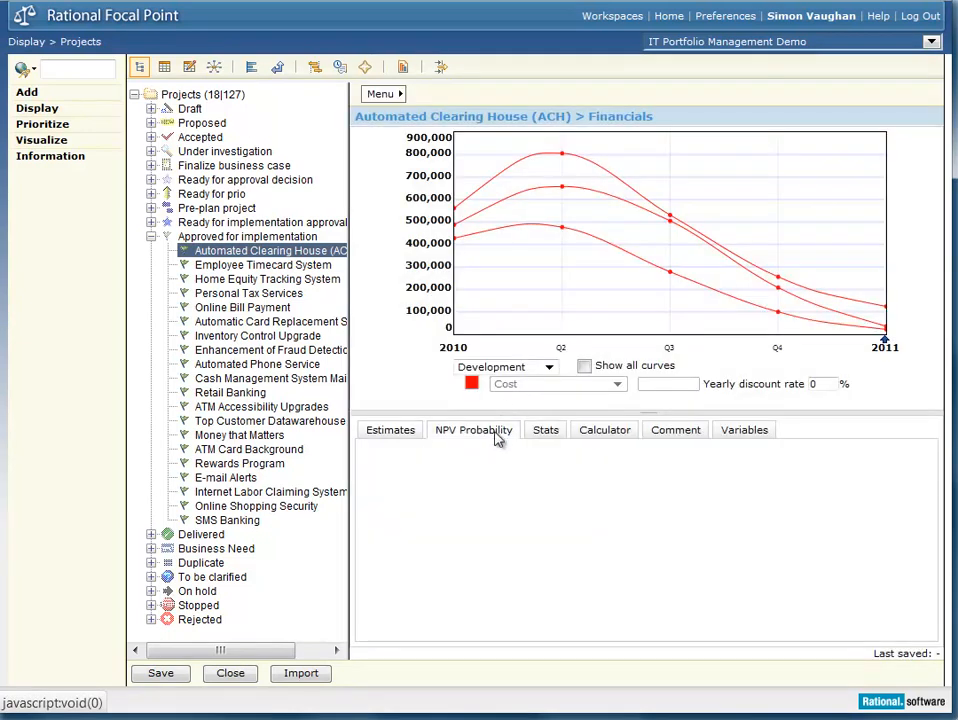
click(497, 438)
drag(778, 276, 779, 228)
drag(669, 215, 669, 183)
drag(884, 305, 876, 208)
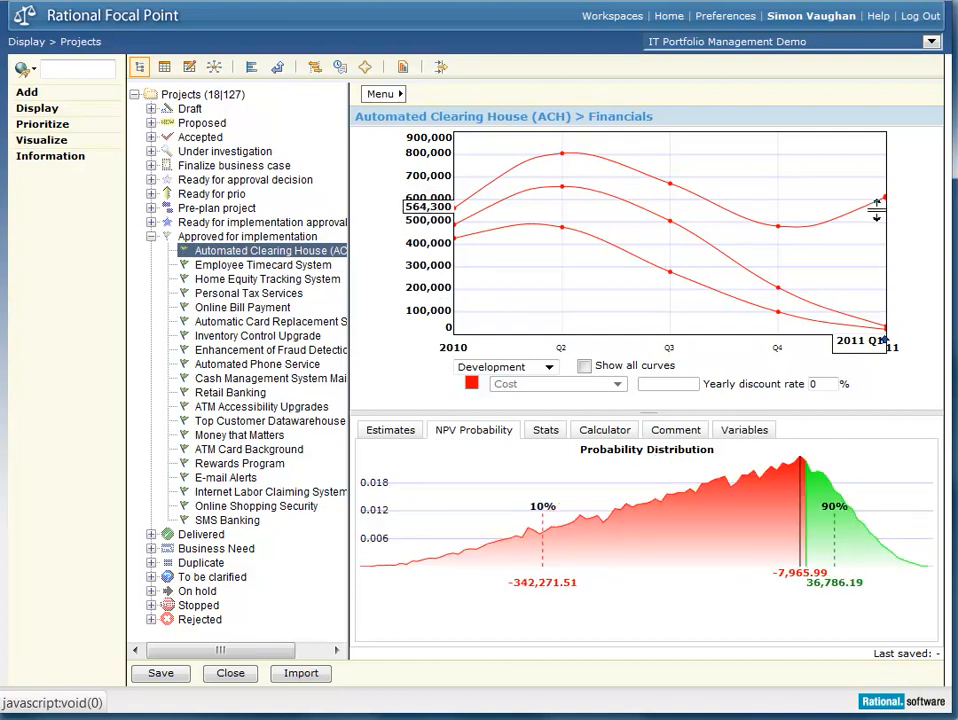
drag(876, 208, 873, 211)
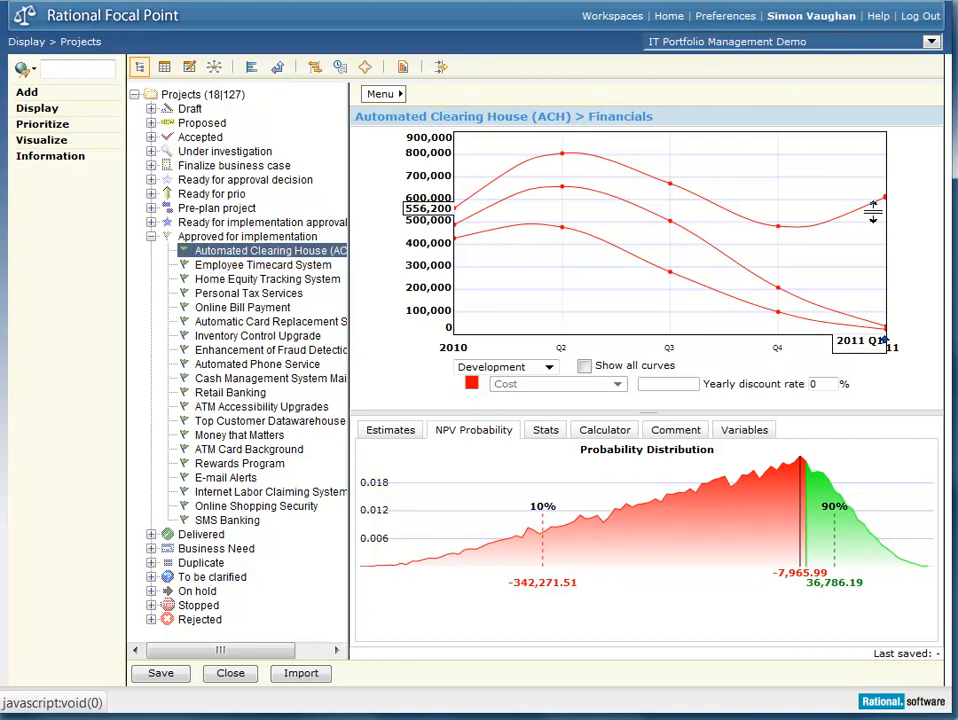
drag(873, 211, 873, 212)
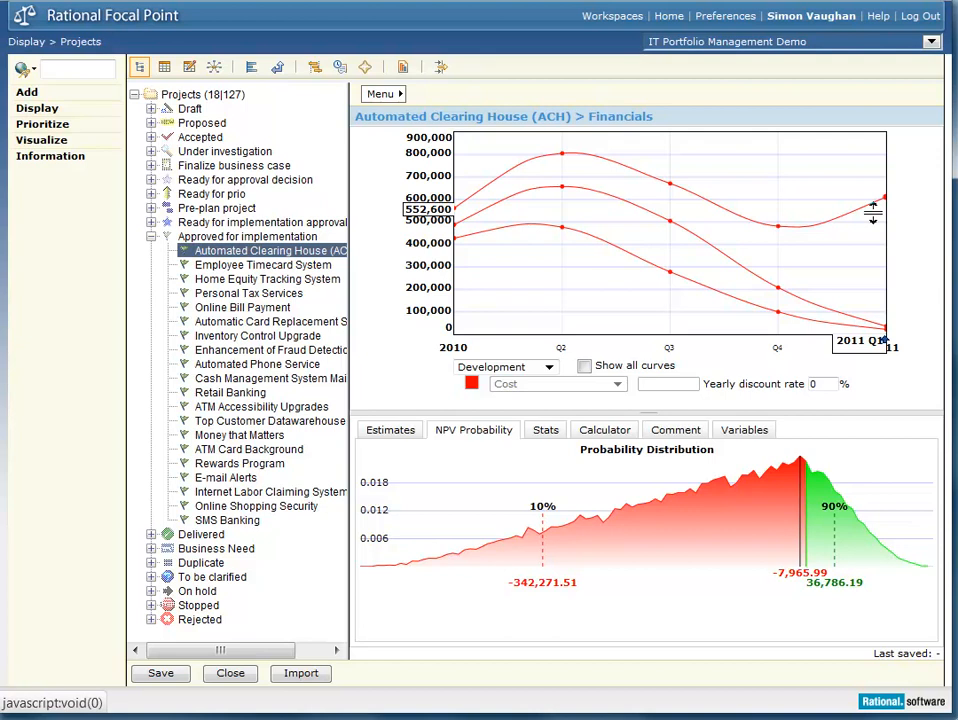
drag(872, 213, 877, 150)
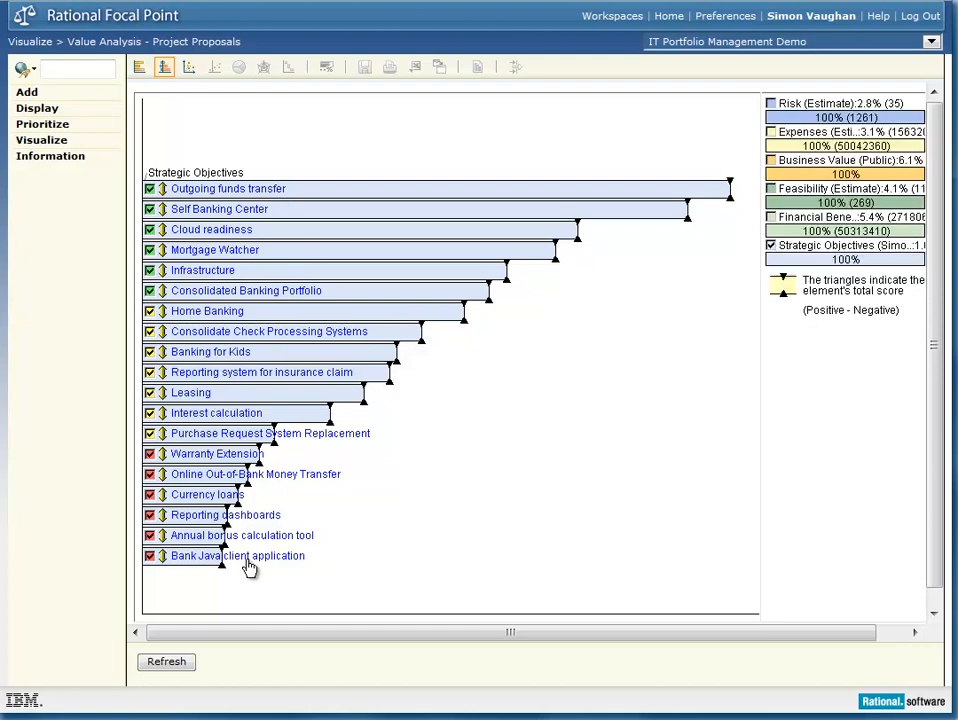
Step: Add the Financial Benefits, Feasibility, Business Value, Expenses and Risk criteria to the project proposals value analysis
click(771, 217)
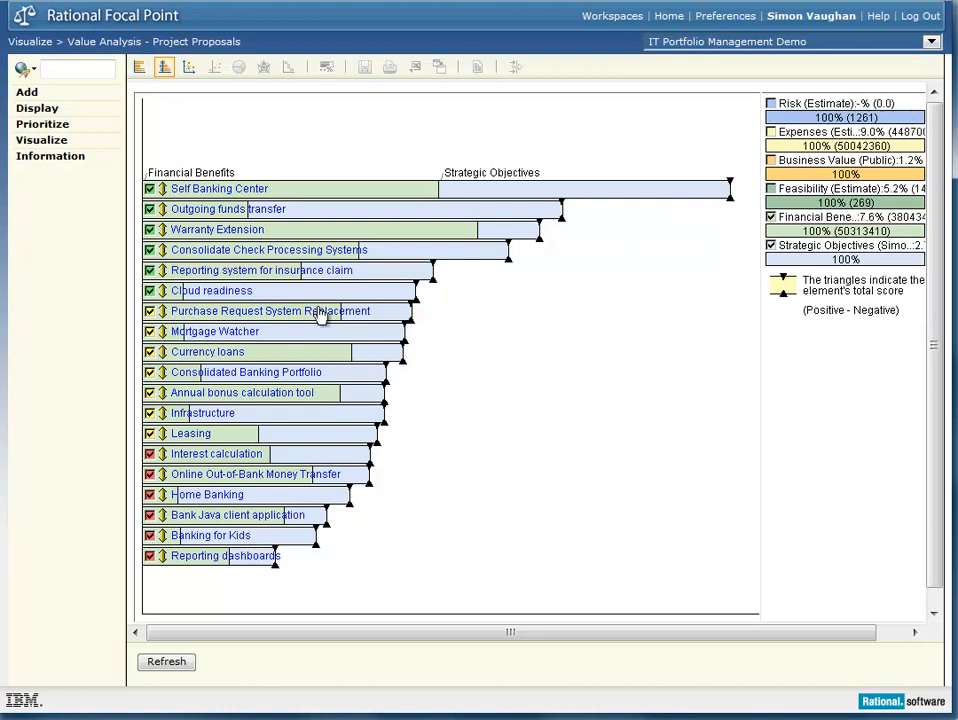
click(771, 189)
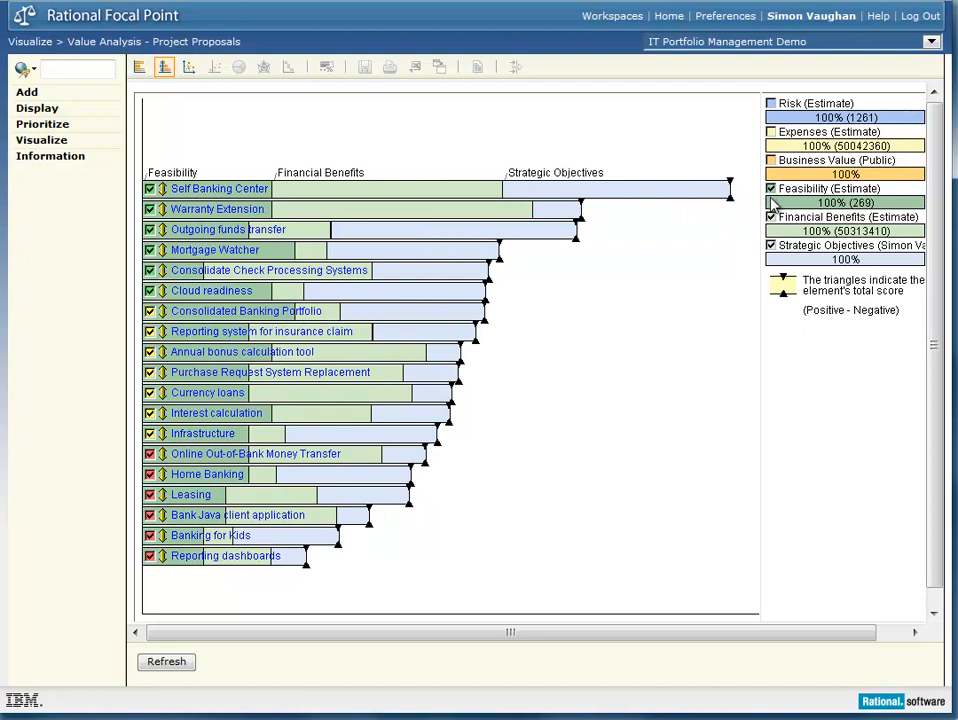
click(771, 161)
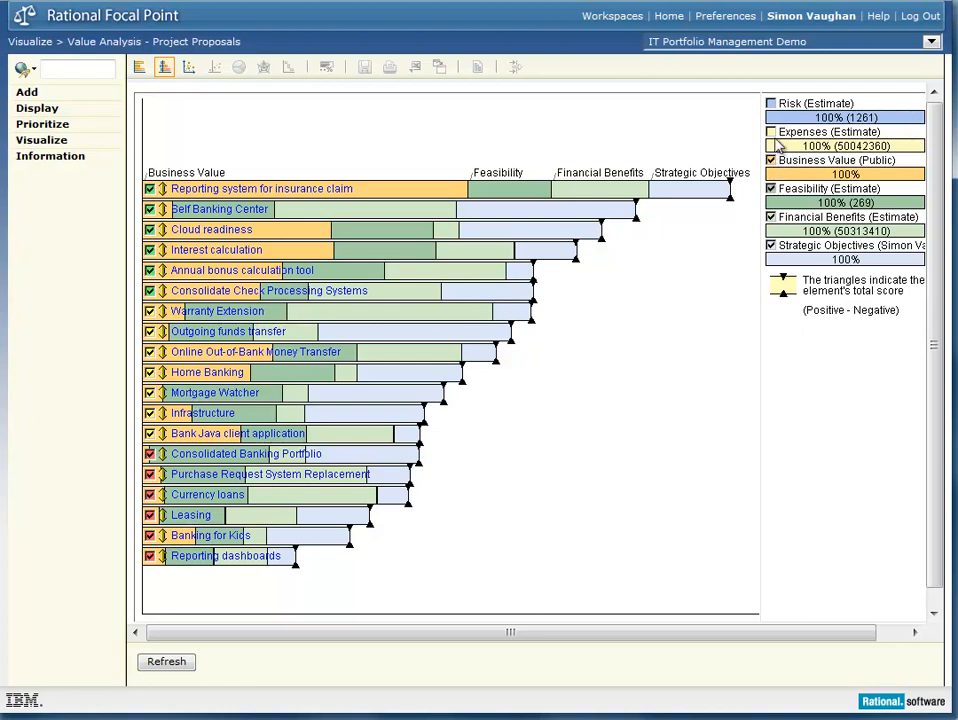
click(770, 132)
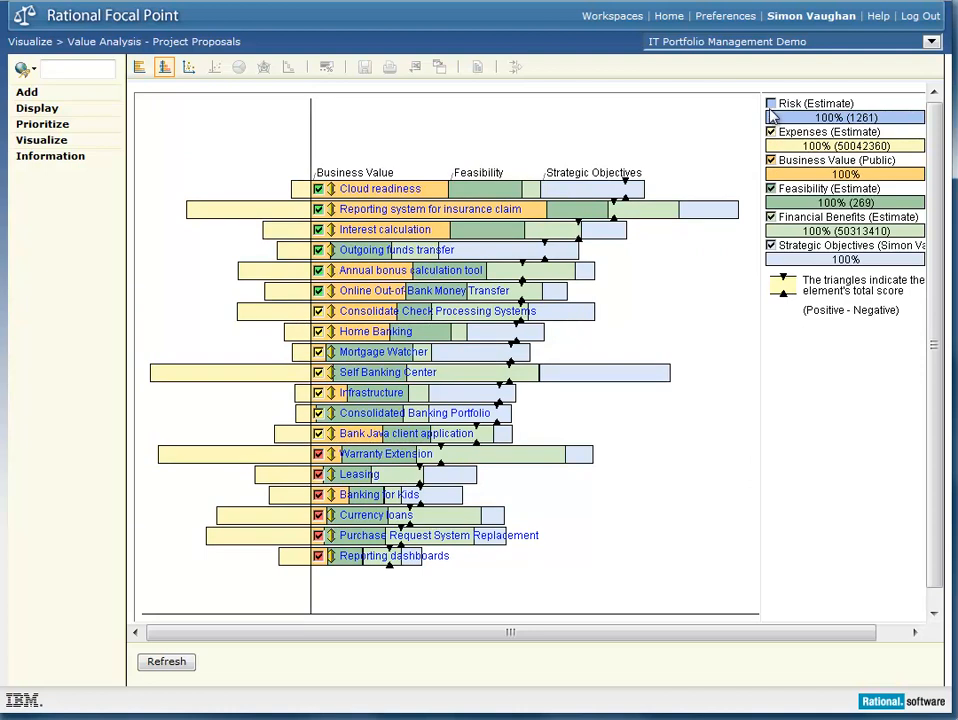
click(771, 104)
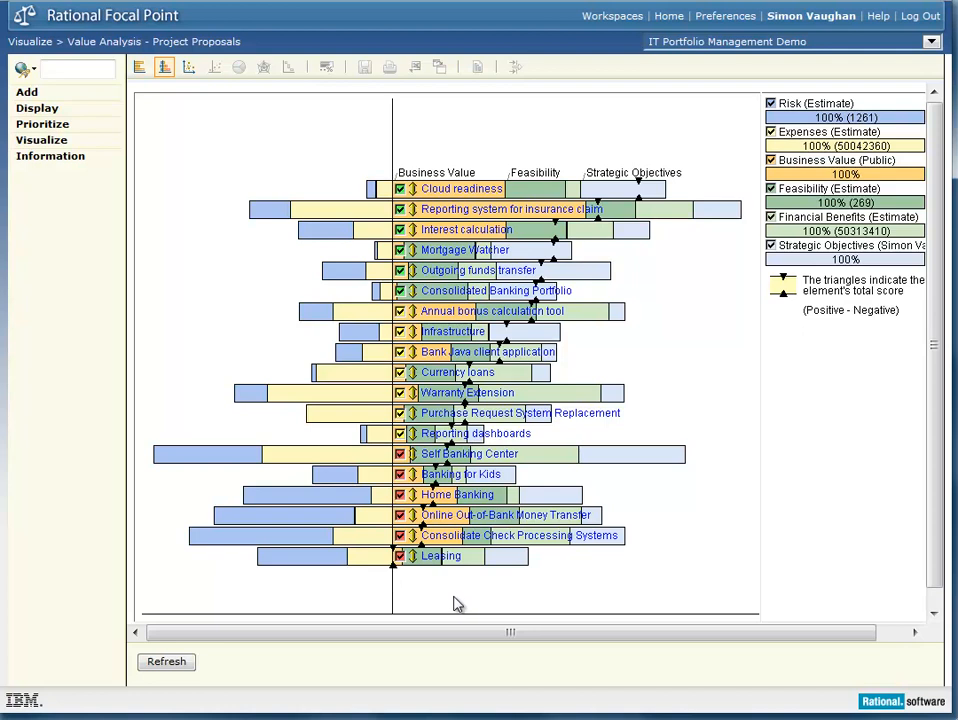
Step: Deselect the six lowest-ranked proposals, from Self Banking Center down to Leasing
drag(424, 578, 360, 456)
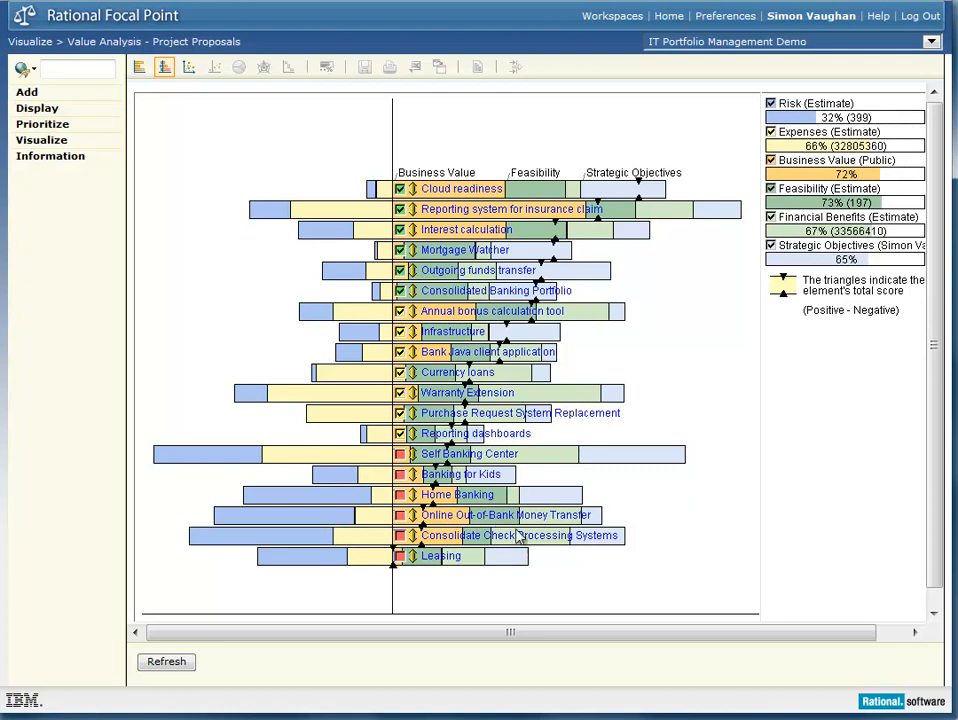
mouse_move(535, 538)
Step: Raise the Risk priority to 40% in a criteria scenario and inspect the proposals' total scores in the chart
right_click(806, 347)
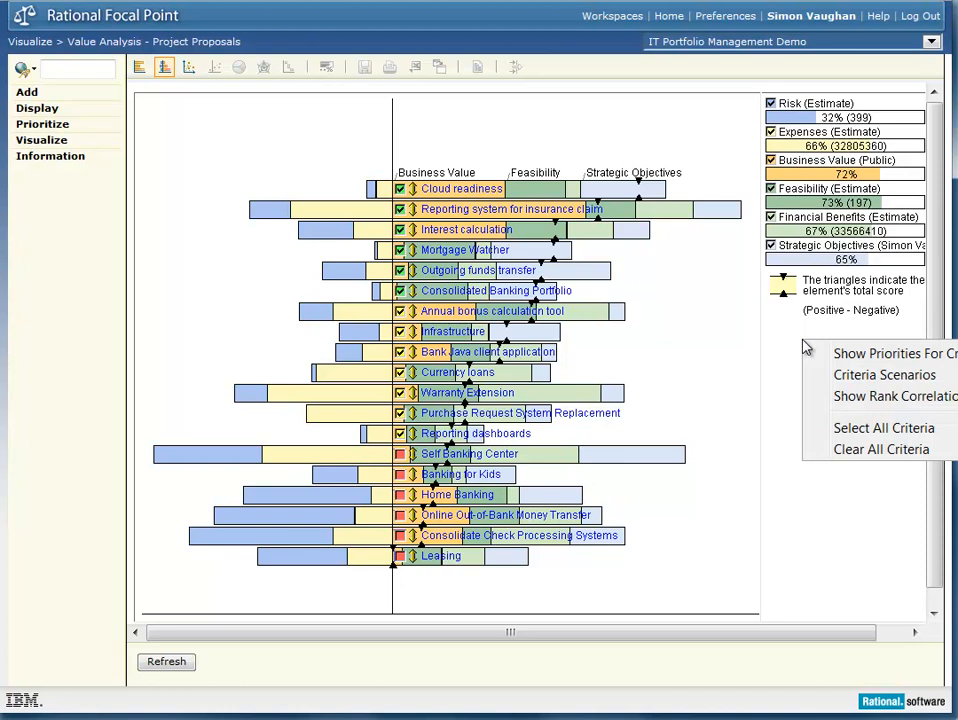
click(843, 378)
drag(686, 265, 748, 326)
drag(758, 680, 760, 592)
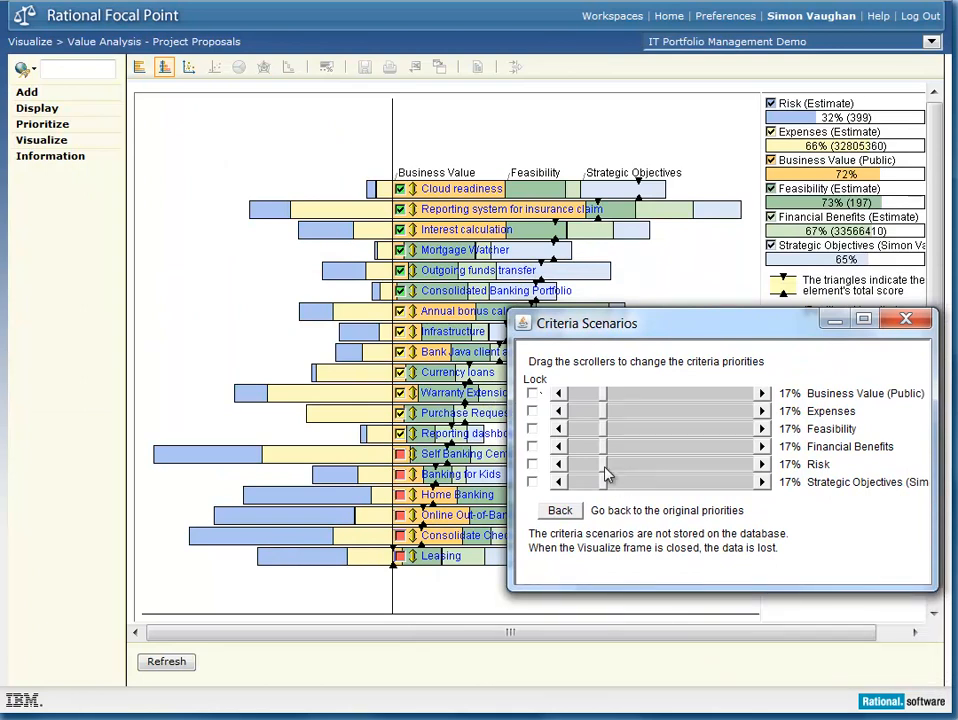
drag(604, 465, 646, 470)
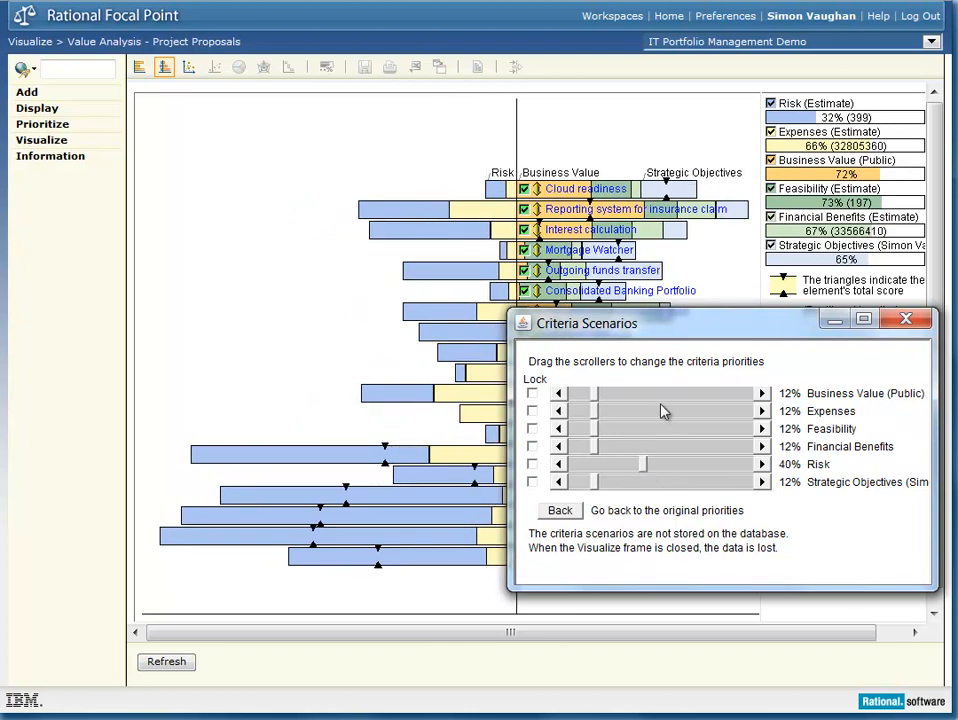
drag(696, 336, 685, 457)
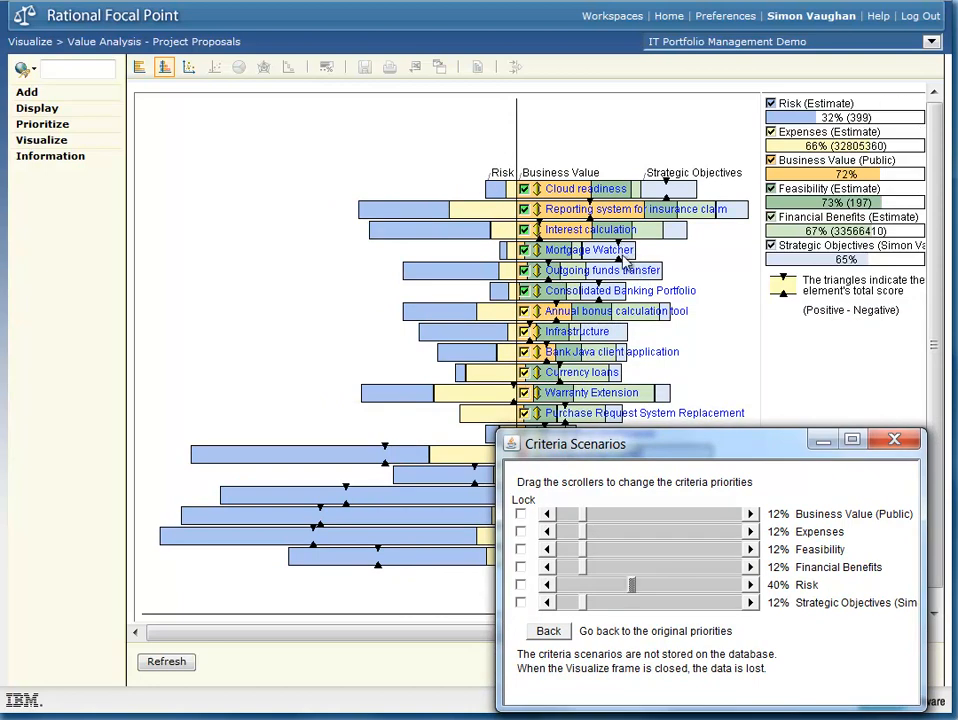
mouse_move(596, 212)
mouse_move(610, 238)
mouse_move(628, 296)
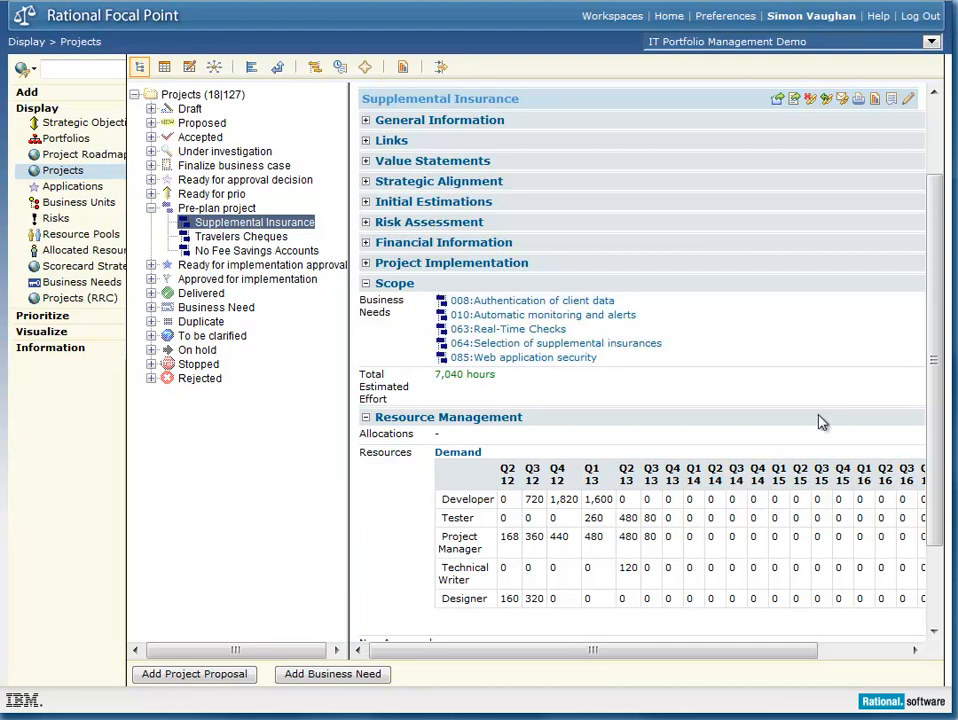
Step: Review the resource management details of the Supplemental Insurance project
drag(937, 421, 933, 467)
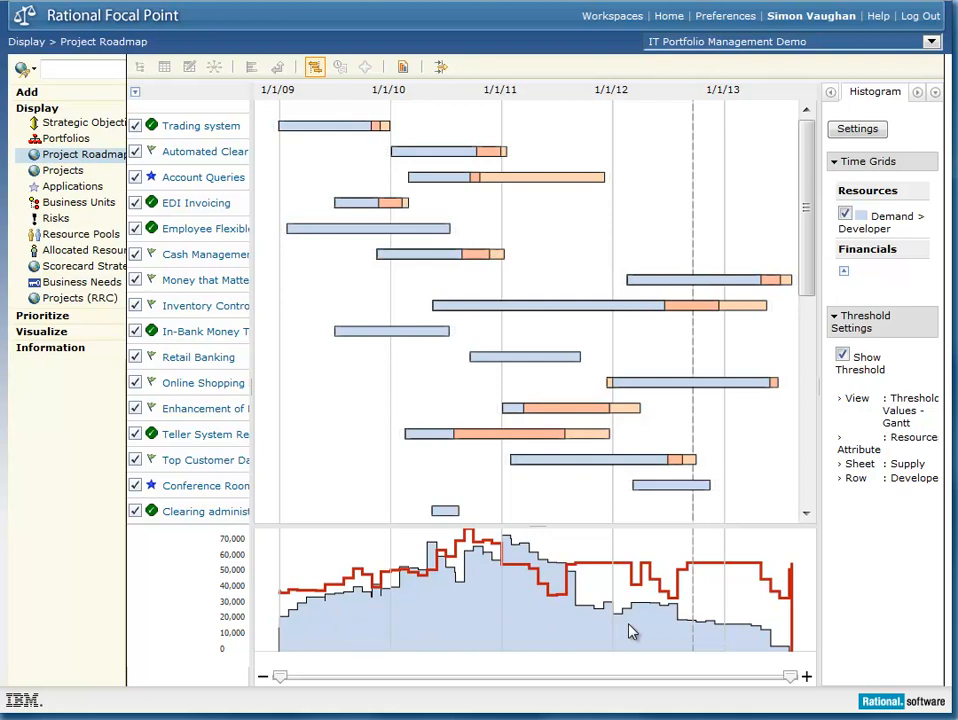
Step: Enable date editing in the project roadmap and shift the whole Account Queries project to start around August 2011
click(831, 93)
click(860, 94)
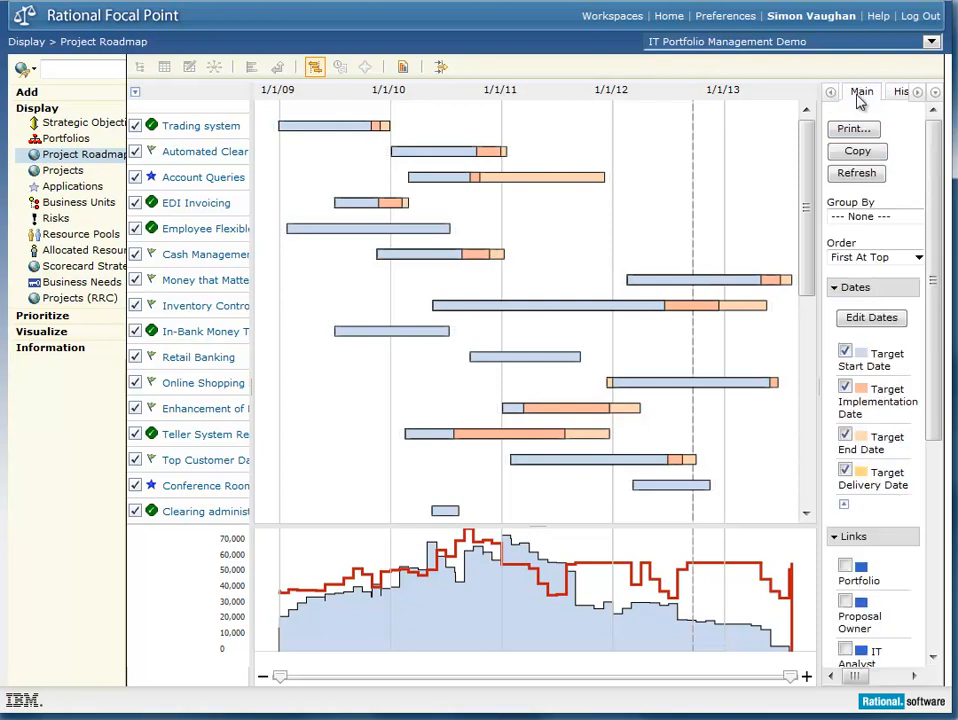
click(879, 318)
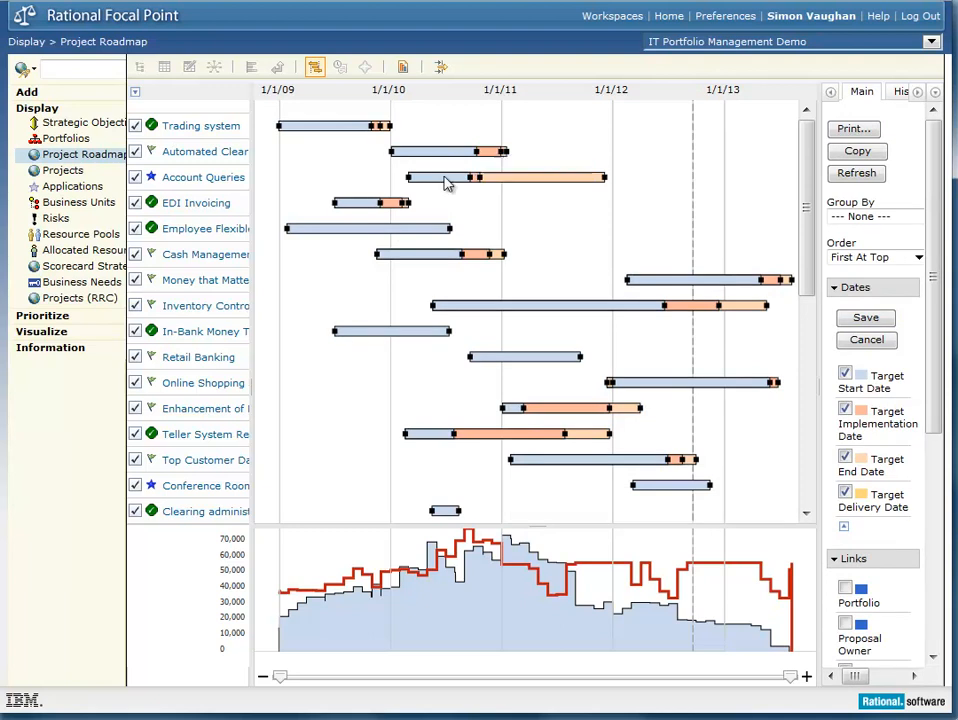
drag(555, 177, 664, 173)
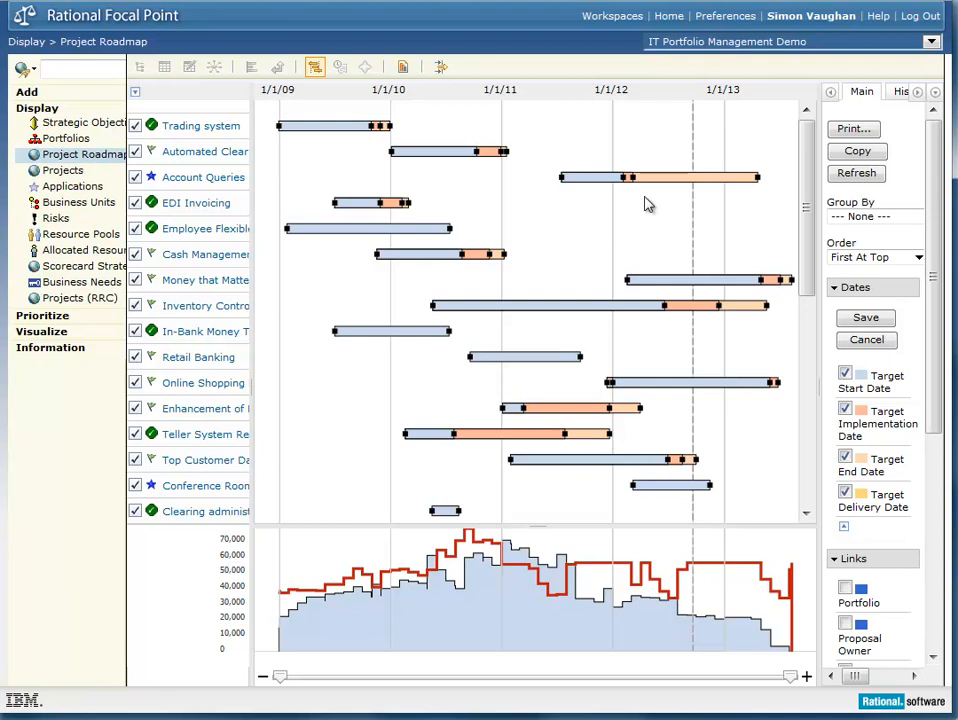
drag(654, 175, 672, 194)
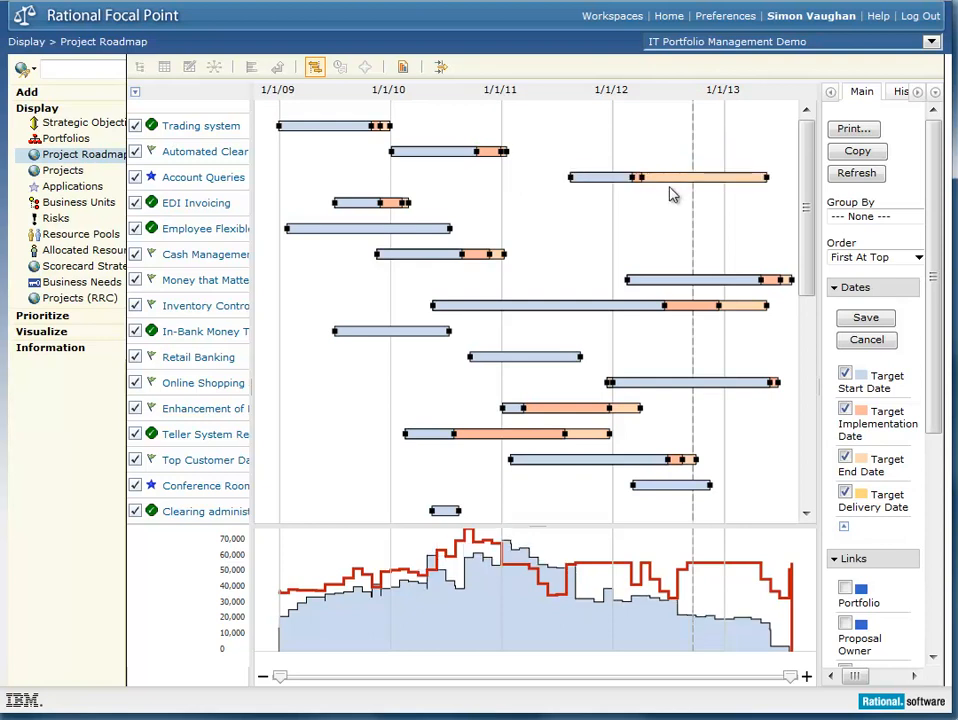